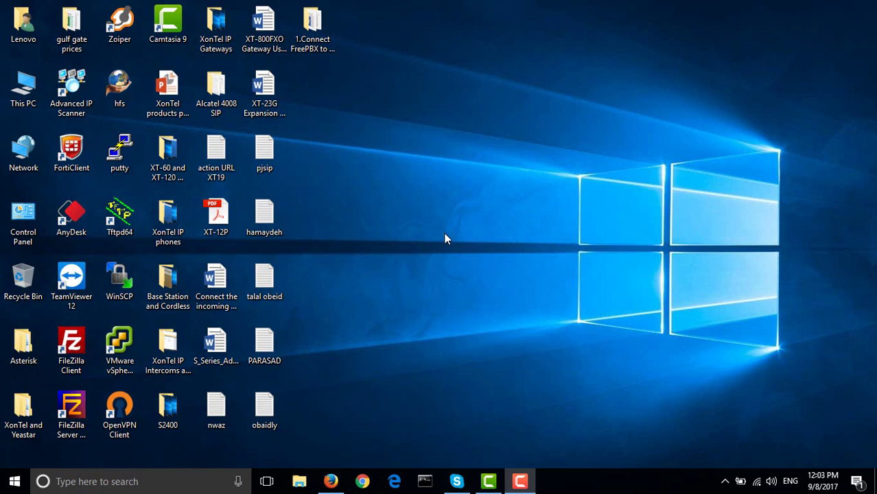
Switch to Firefox, close the XT-120's PBX Monitor and open the Service page of the system Security settings.
left_click(331, 481)
left_click(89, 10)
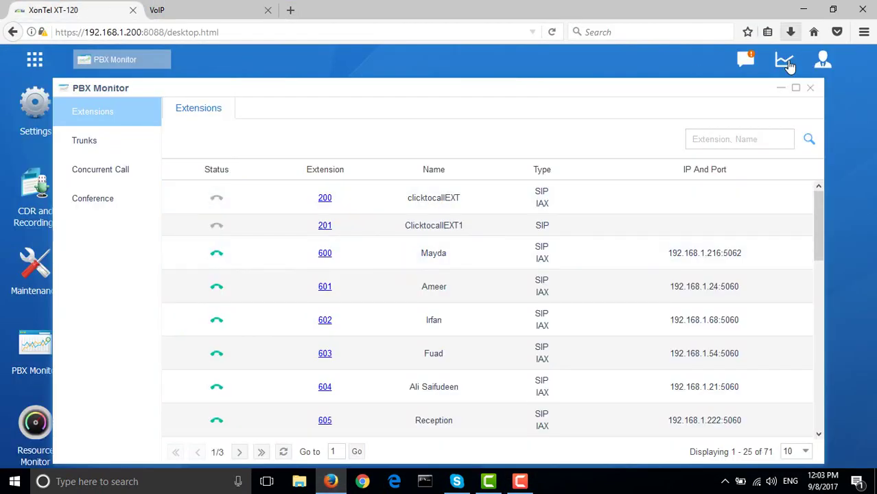
left_click(810, 89)
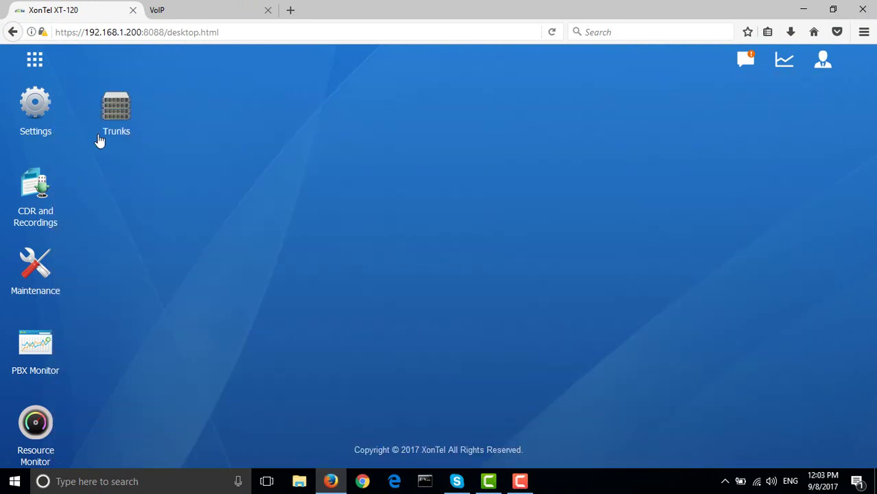
left_click(50, 122)
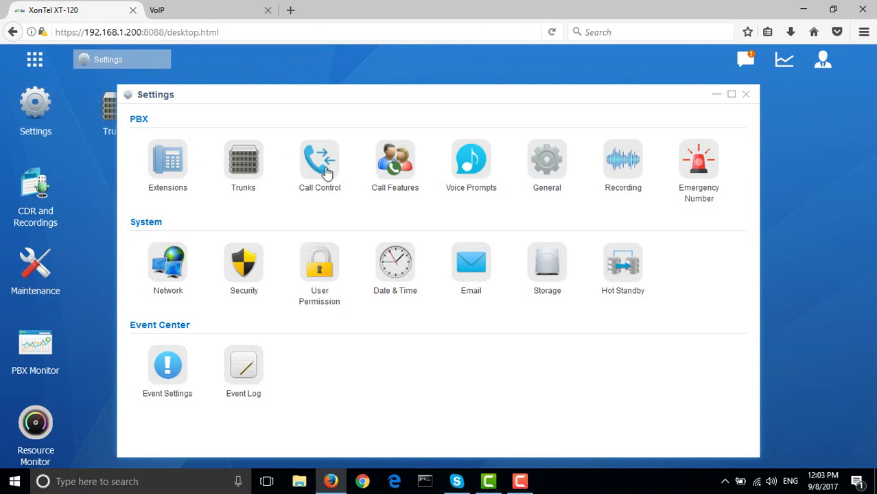
left_click(246, 270)
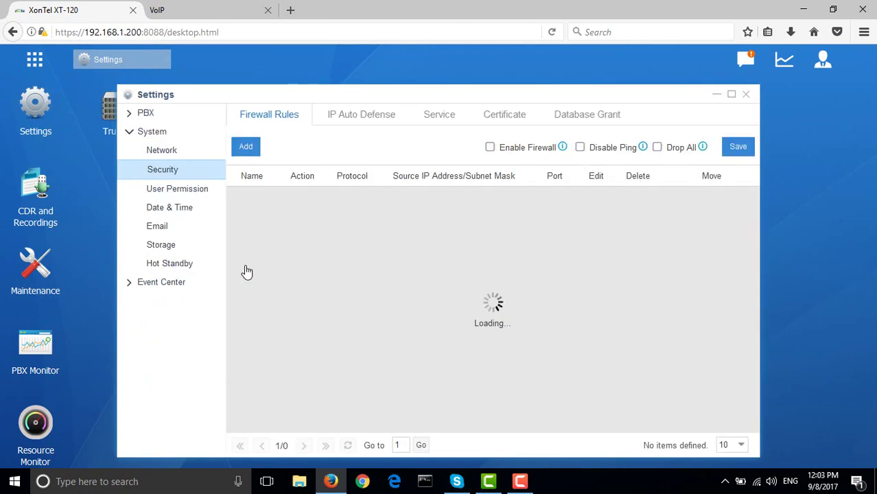
left_click(432, 120)
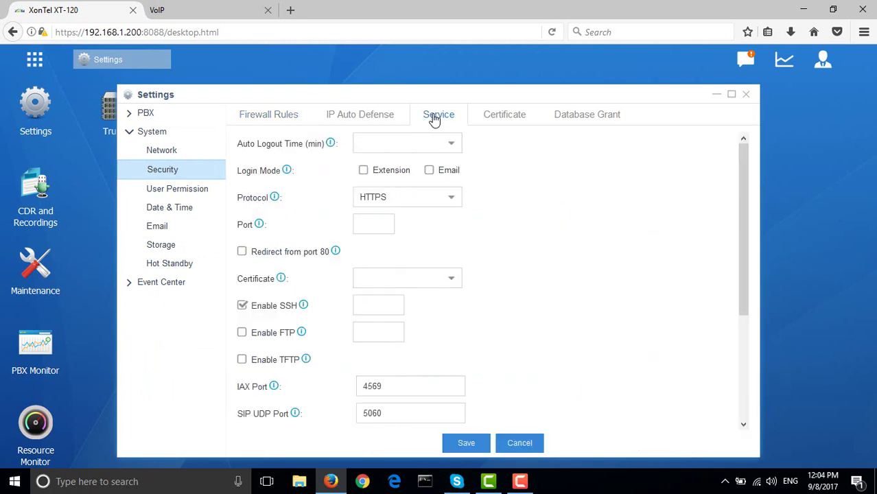
Enable SIP TLS on port 6040, then save and apply the service settings and close the Settings window.
scroll(421, 207, "down", 5)
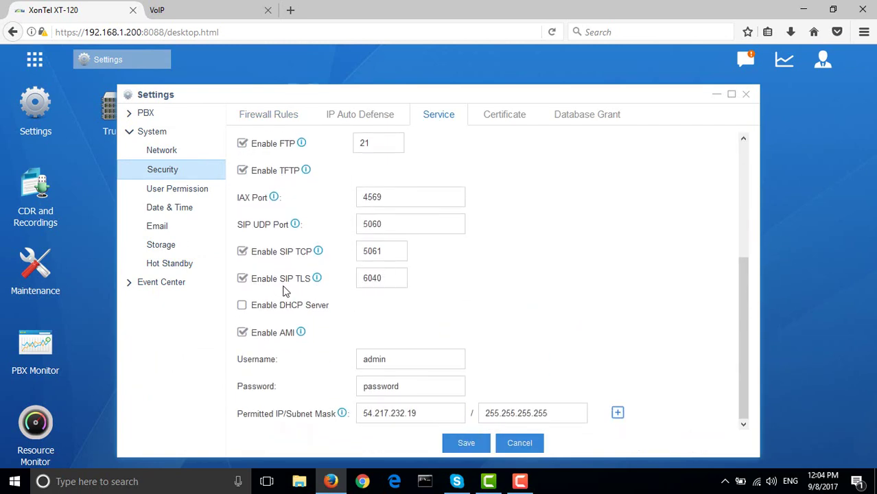
left_click(242, 279)
left_click_drag(401, 279, 310, 280)
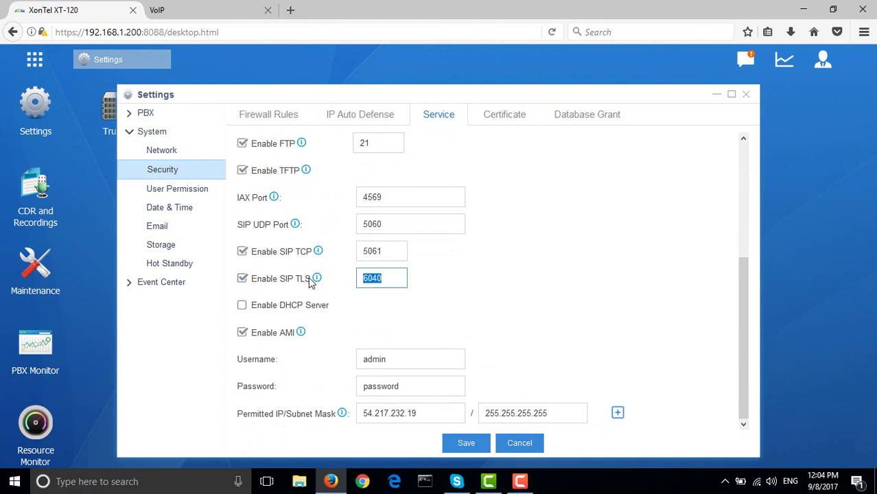
type("6")
left_click(466, 443)
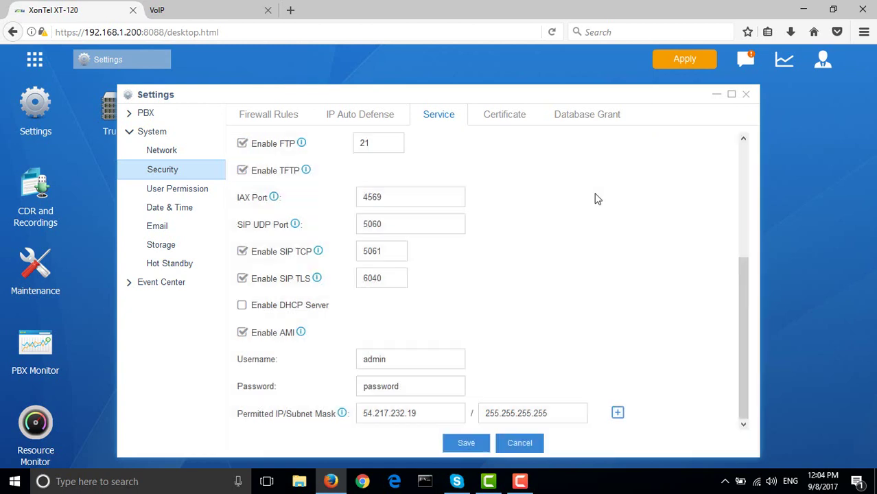
left_click(671, 61)
left_click(746, 94)
Find extension 619 in the PBX extension list and open it for editing.
left_click(38, 103)
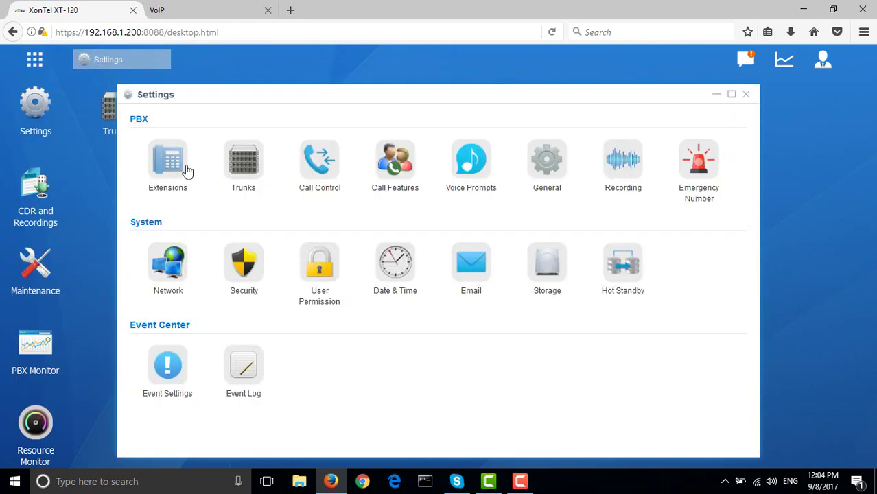
left_click(168, 162)
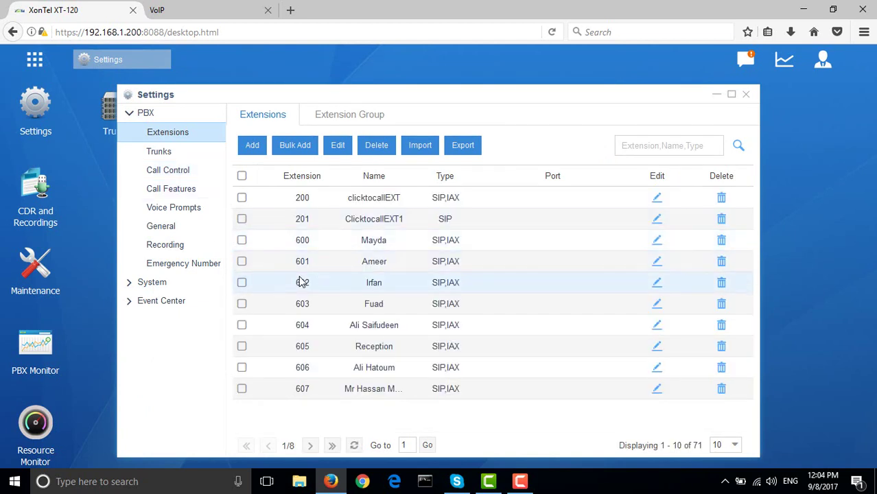
left_click(312, 446)
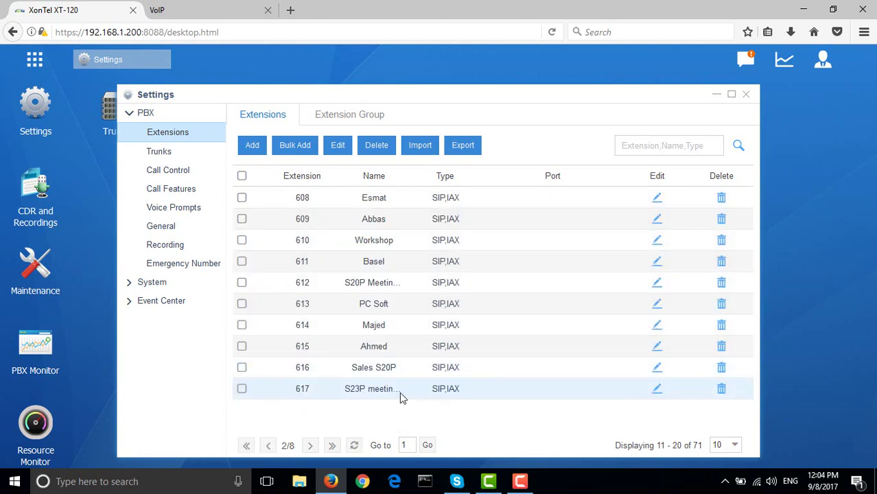
left_click(310, 446)
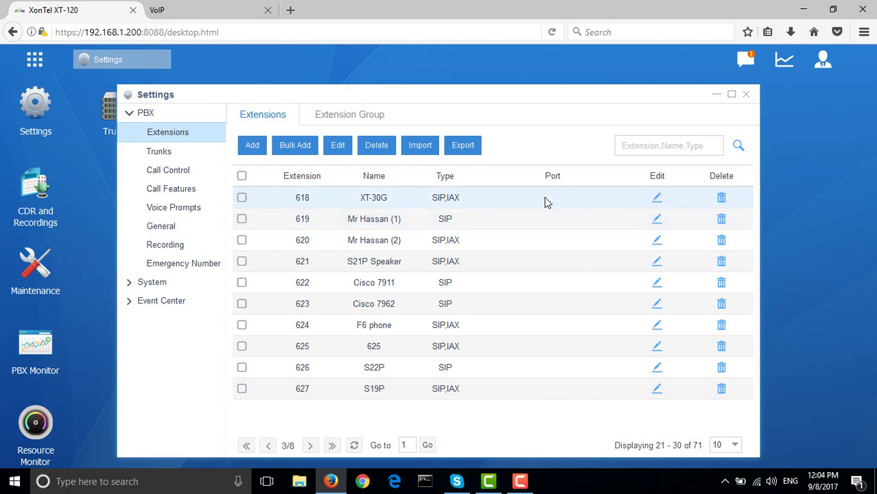
double_click(302, 220)
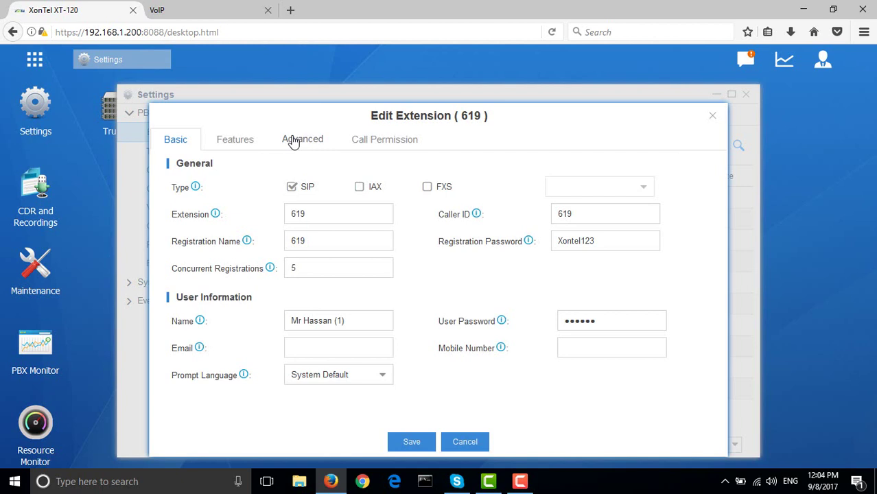
Set extension 619's advanced VoIP transport to TLS, then save and apply the change.
left_click(290, 140)
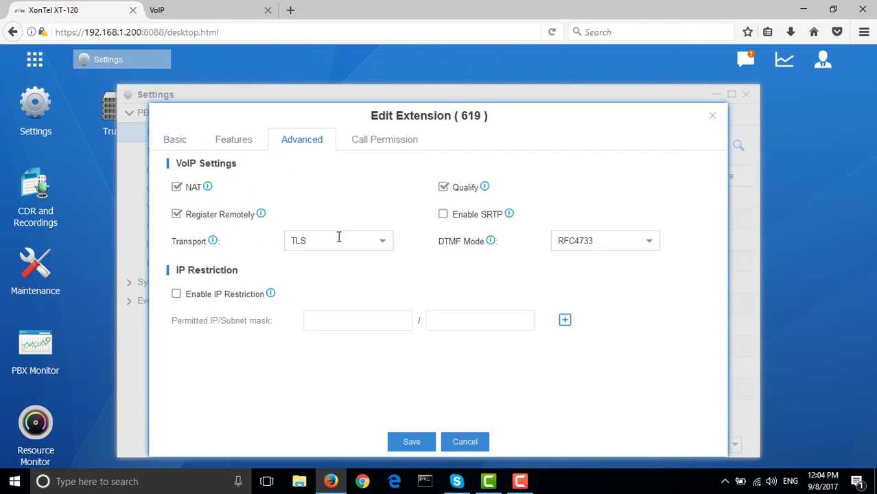
left_click(378, 246)
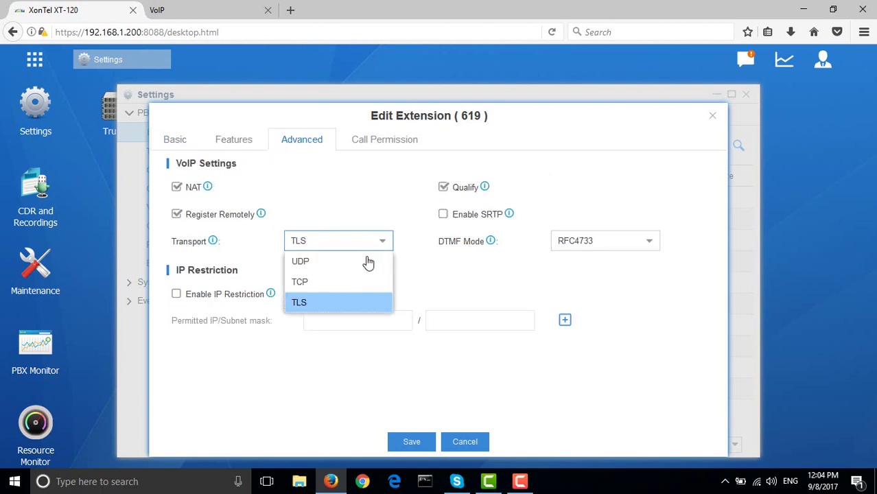
left_click(318, 308)
left_click(411, 441)
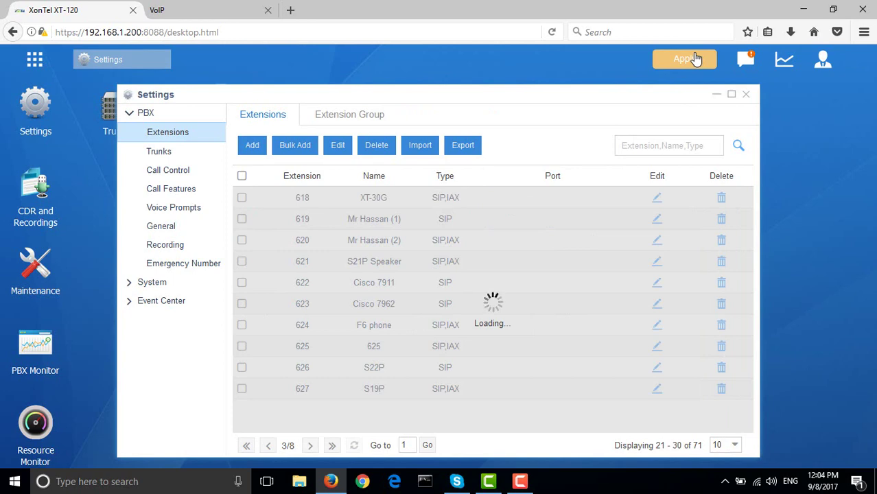
left_click(695, 60)
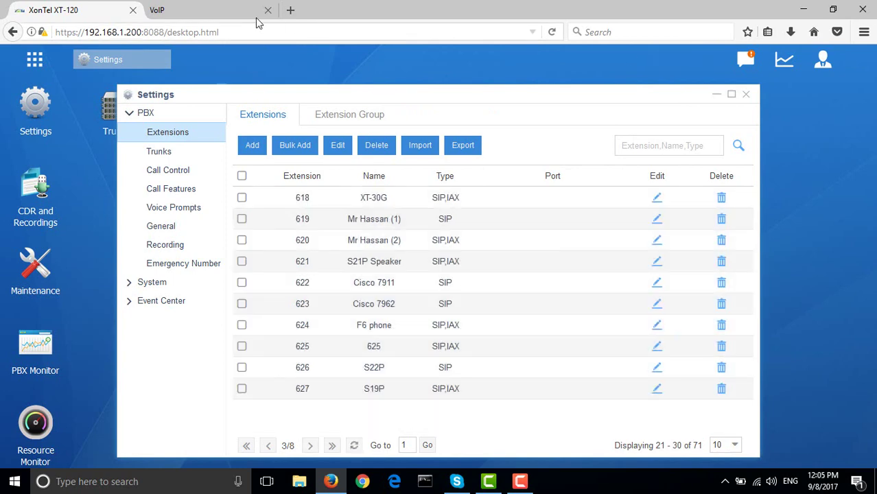
On the XT-22G phone's SIP 3 line page, enter 619 as the username, display name and authentication name.
left_click(219, 8)
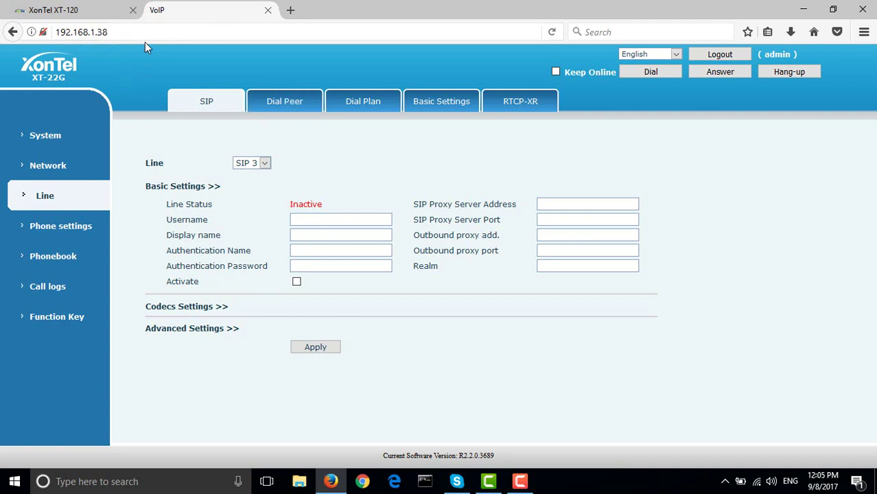
left_click(296, 282)
type("619")
key("Tab")
type("619")
key("Tab")
type("16")
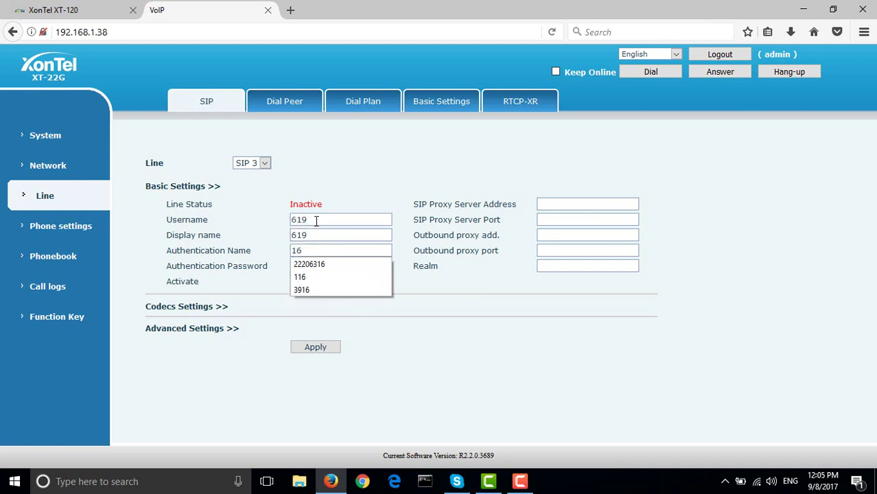
key("BackSpace")
key("BackSpace")
type("619")
key("Tab")
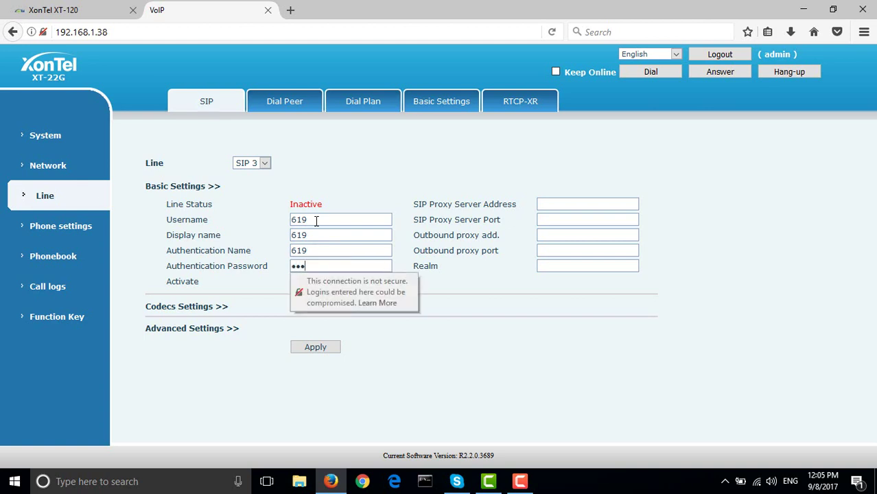
Enter the authentication password for the SIP 3 line and activate the line.
type("**")
key("Tab")
key("space")
Set the SIP 3 line's proxy server address to 192.168.1.200 and its proxy server port to 6040.
left_click(567, 204)
type("192.168")
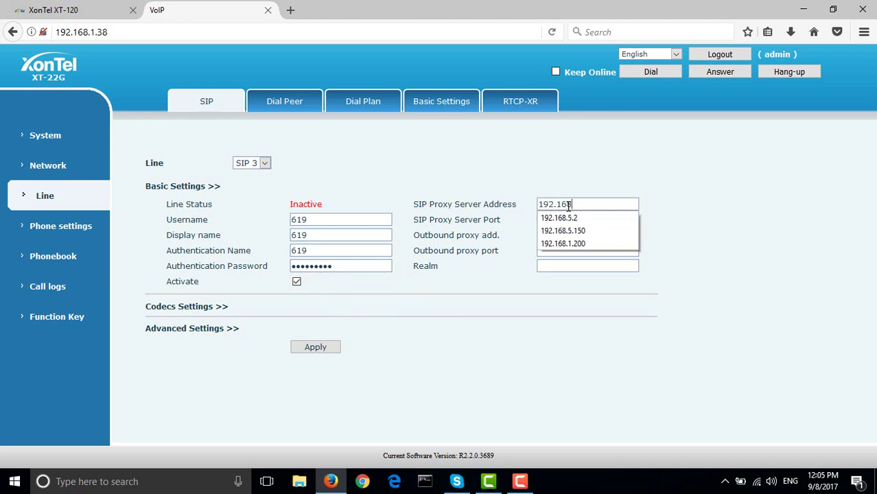
type(".1.200")
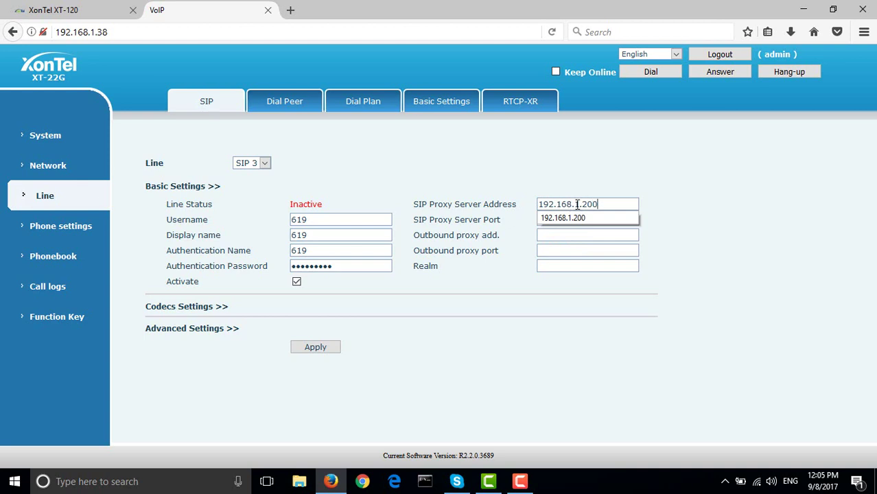
left_click(706, 173)
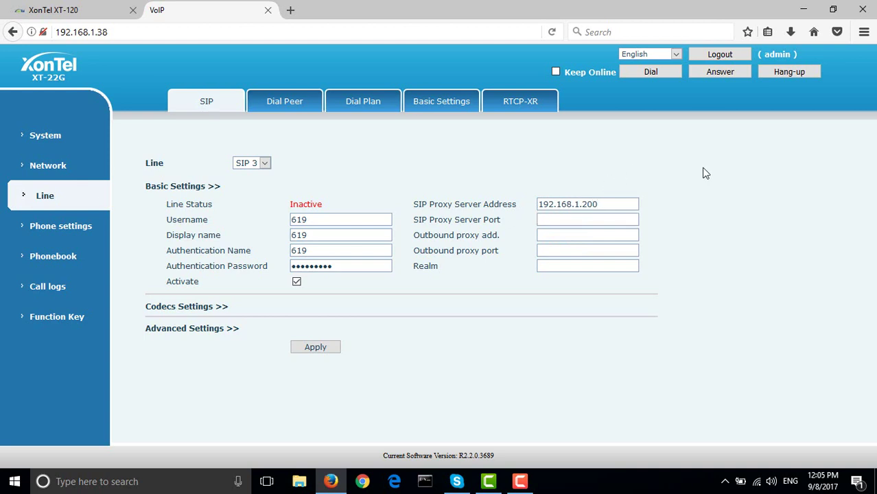
left_click(623, 219)
type("6040")
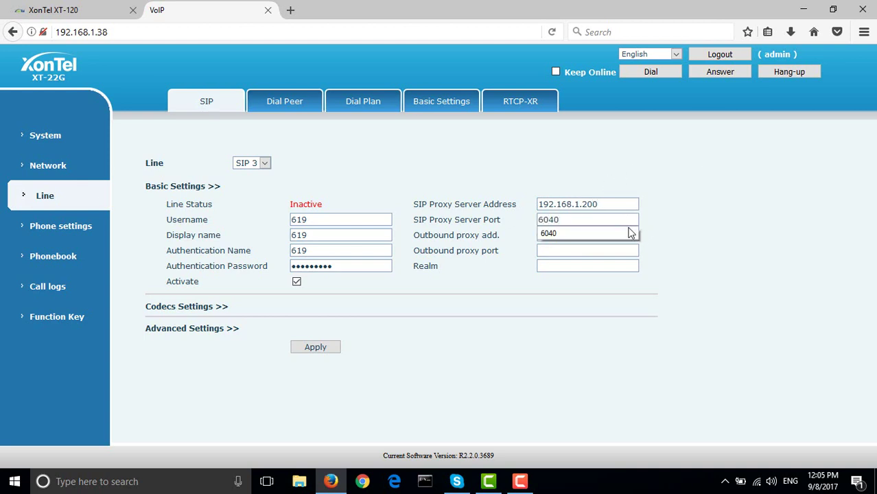
left_click(574, 218)
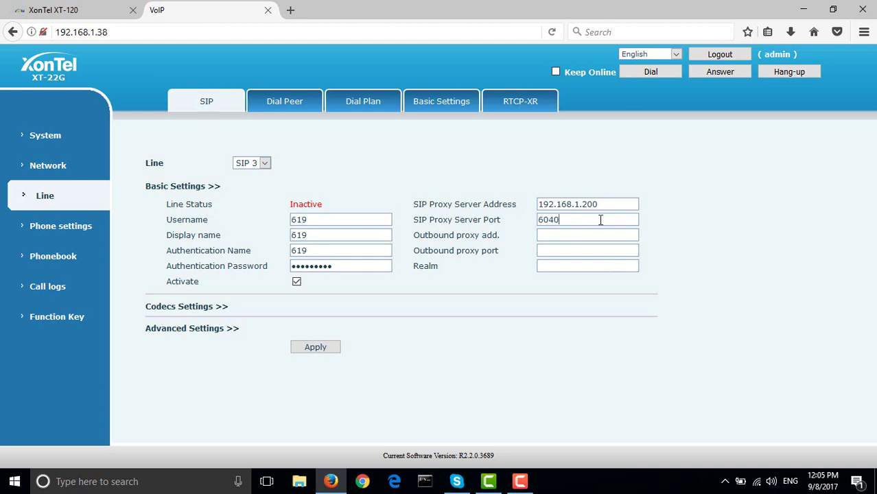
left_click_drag(613, 208, 523, 199)
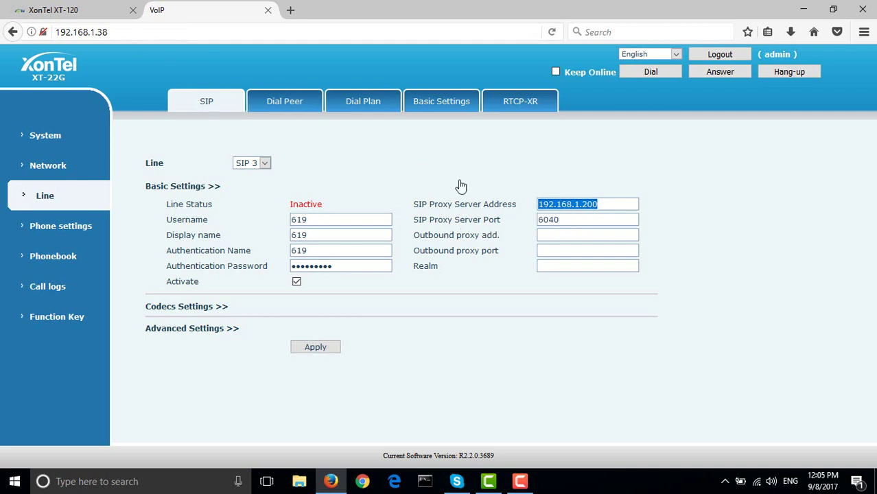
left_click_drag(568, 224, 529, 216)
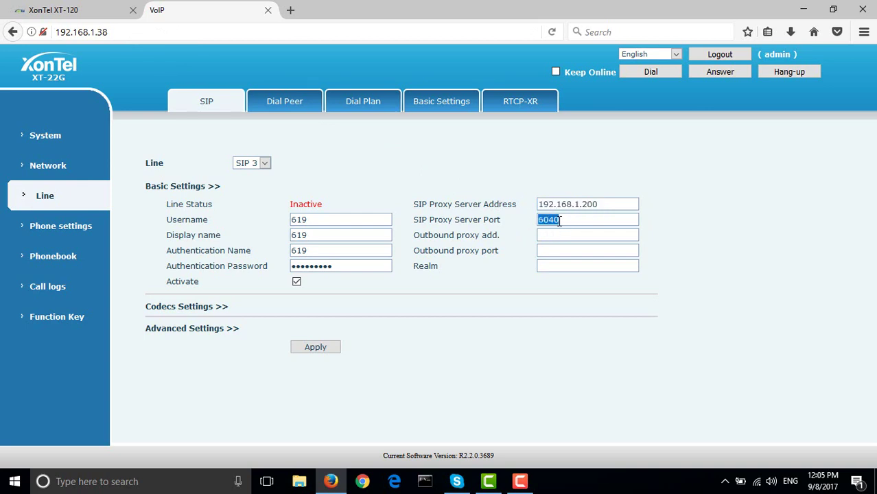
left_click(558, 220)
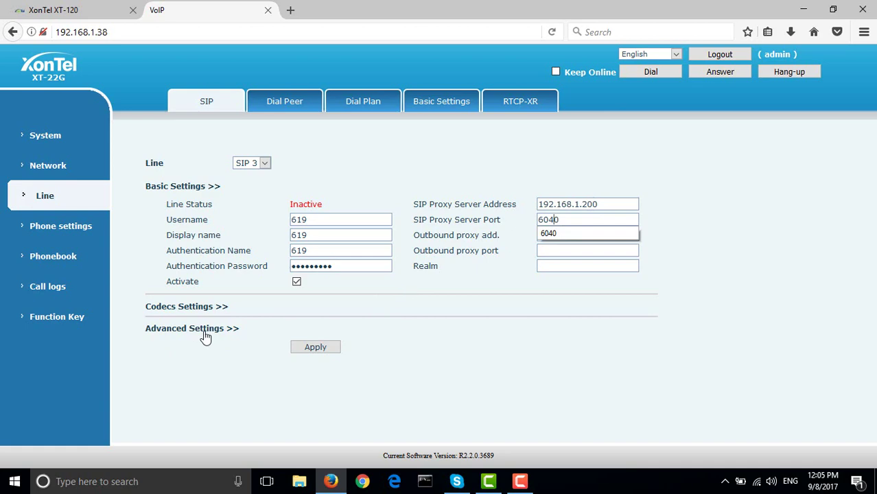
Set the transportation protocol to TLS in the SIP 3 line's advanced settings.
left_click(204, 332)
scroll(288, 312, "down", 7)
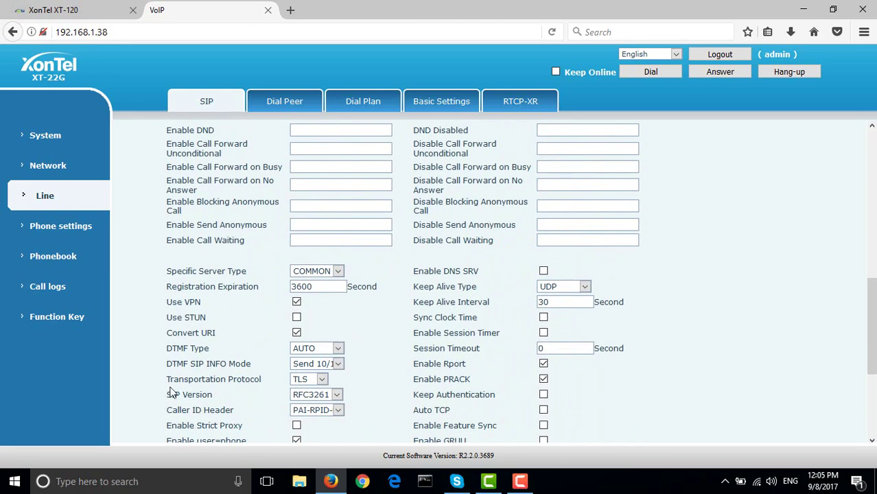
left_click_drag(262, 380, 166, 379)
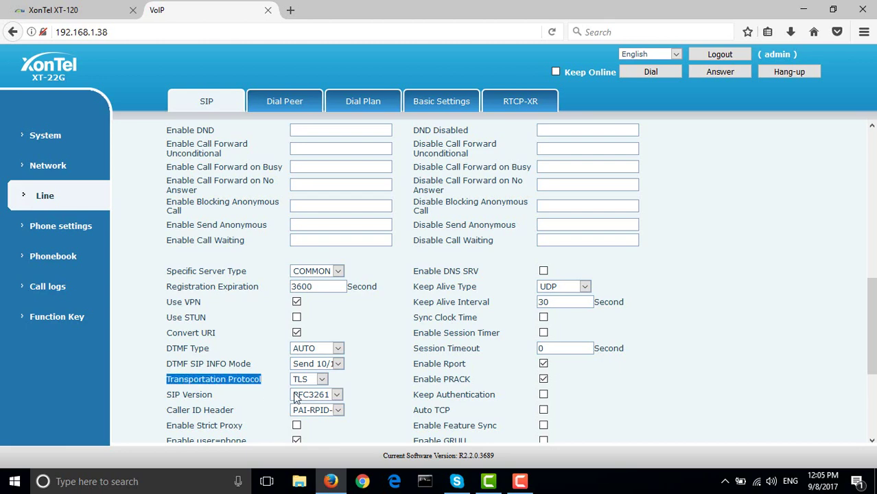
left_click(321, 379)
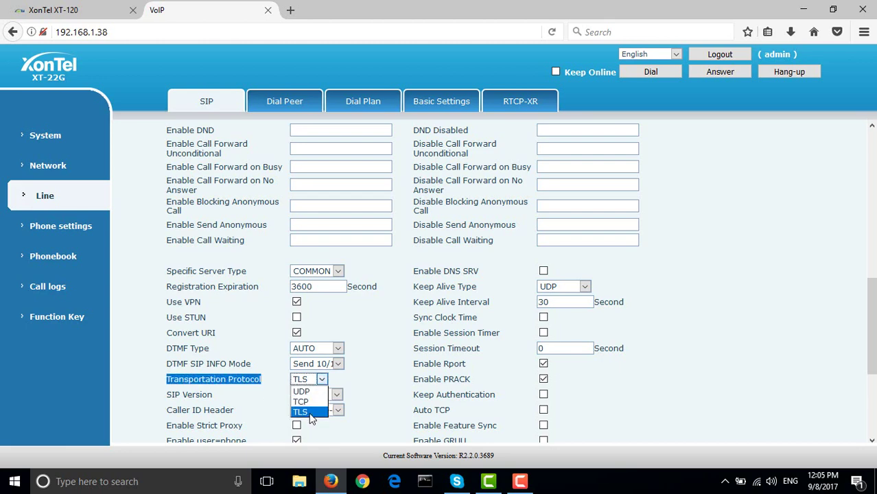
left_click(310, 413)
scroll(371, 377, "down", 5)
scroll(348, 382, "up", 5)
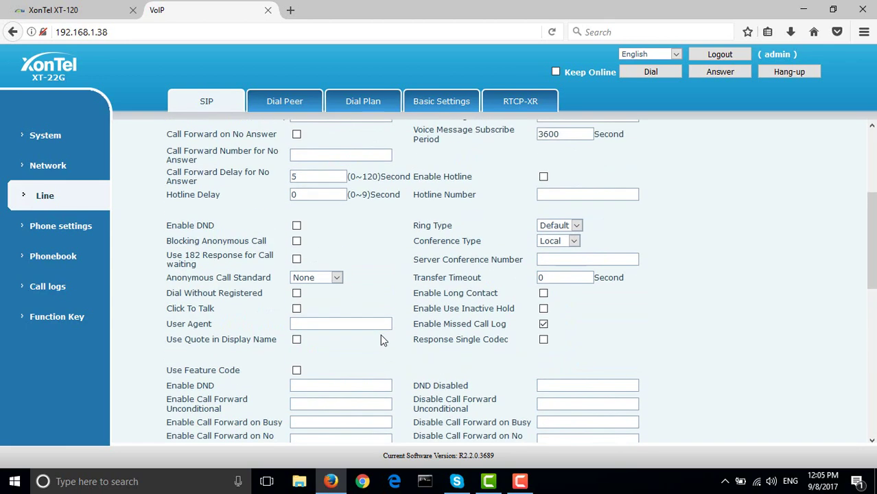
scroll(335, 392, "down", 5)
Apply the SIP 3 line settings, decline saving the password in the browser, and apply the settings once more.
left_click(315, 403)
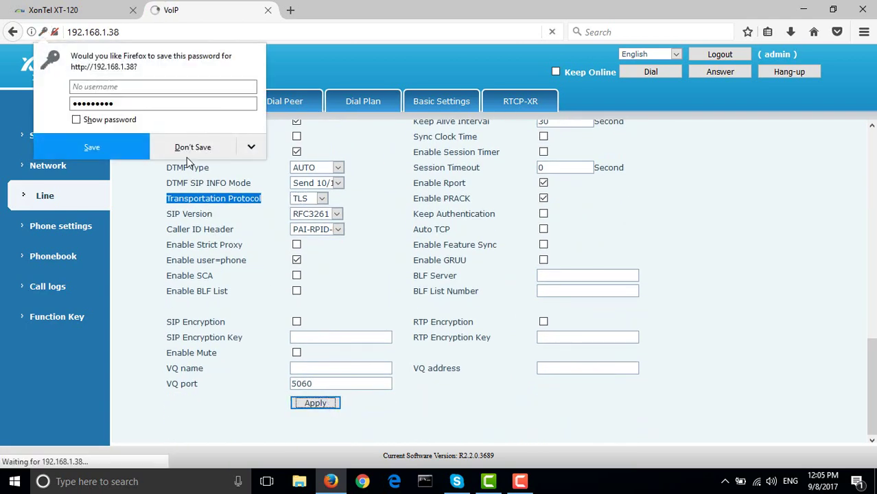
left_click(227, 140)
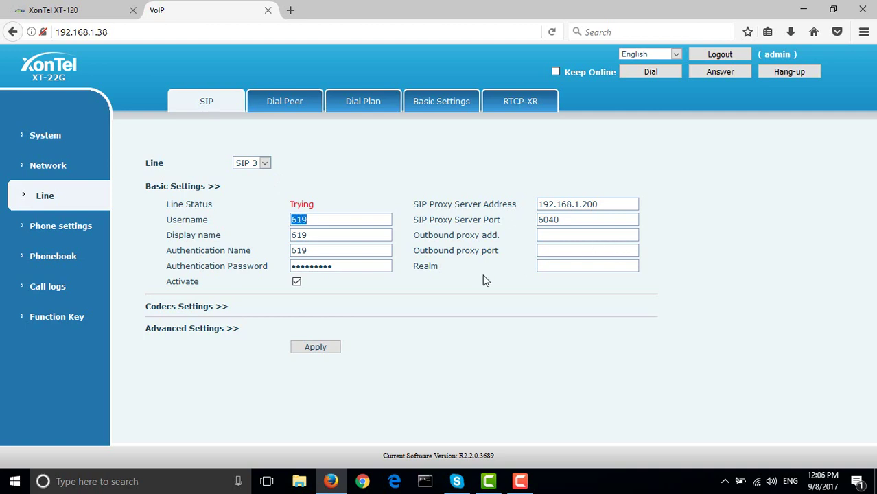
left_click(318, 349)
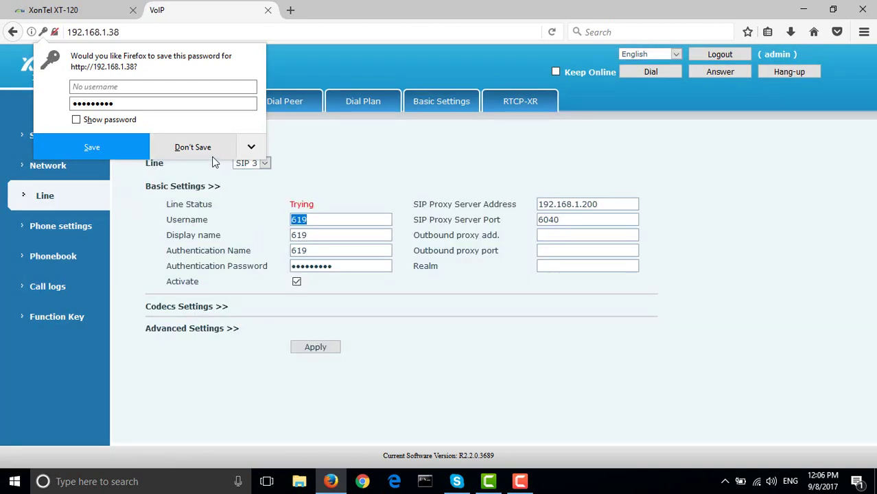
Switch to the XonTel XT-120 page, close Settings and check extension 619's status in PBX Monitor.
left_click(116, 40)
left_click(87, 9)
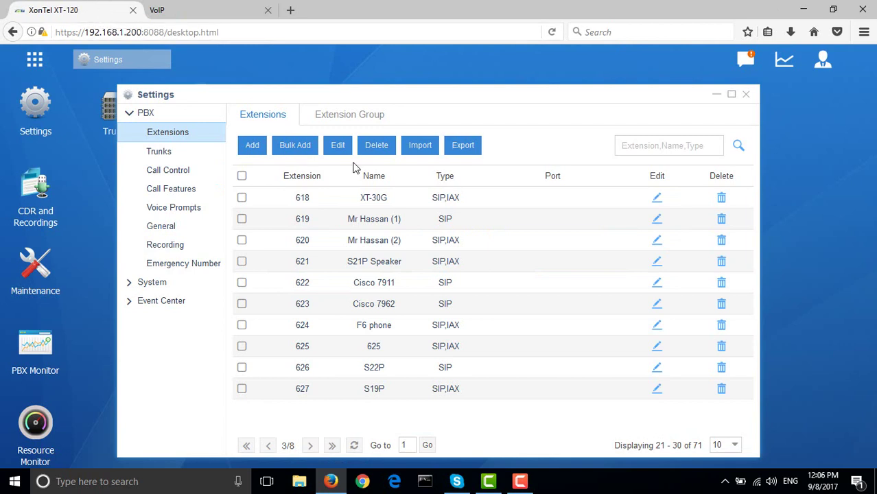
left_click(747, 95)
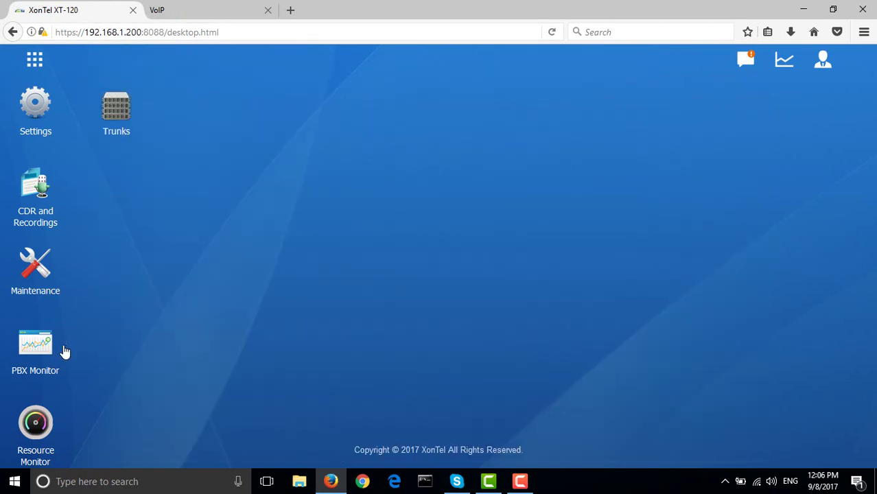
left_click(60, 346)
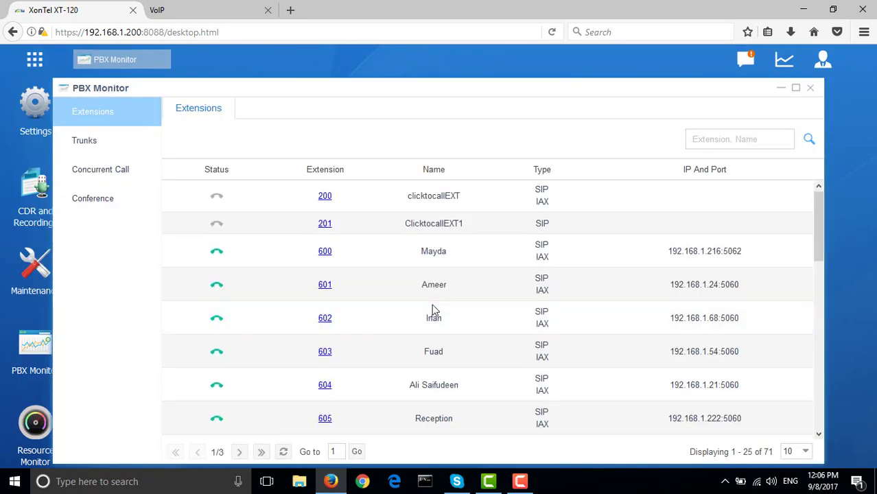
scroll(435, 310, "down", 5)
scroll(435, 310, "down", 5)
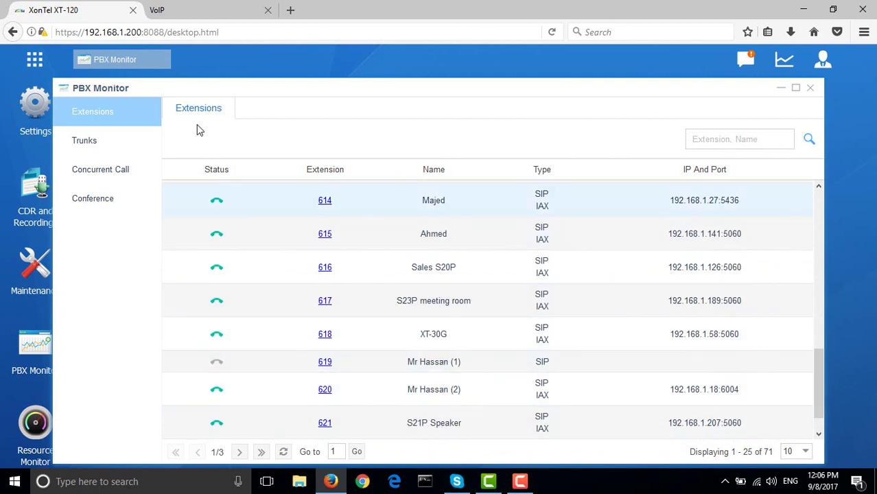
Return to the phone's web page, reapply the SIP 3 line settings and decline saving the password in the browser.
left_click(177, 7)
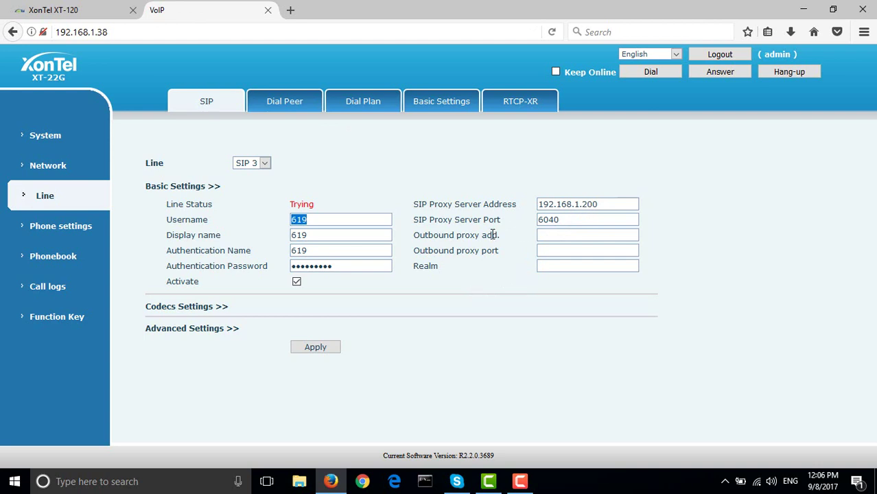
left_click(271, 166)
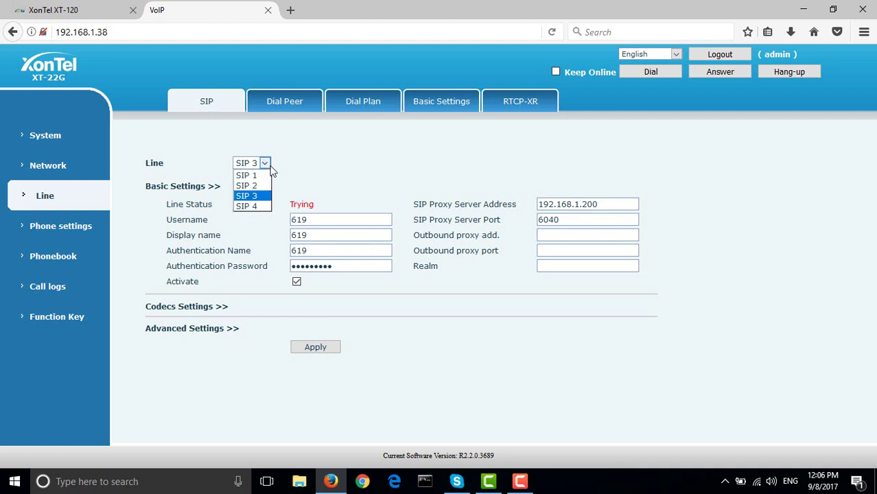
left_click(324, 350)
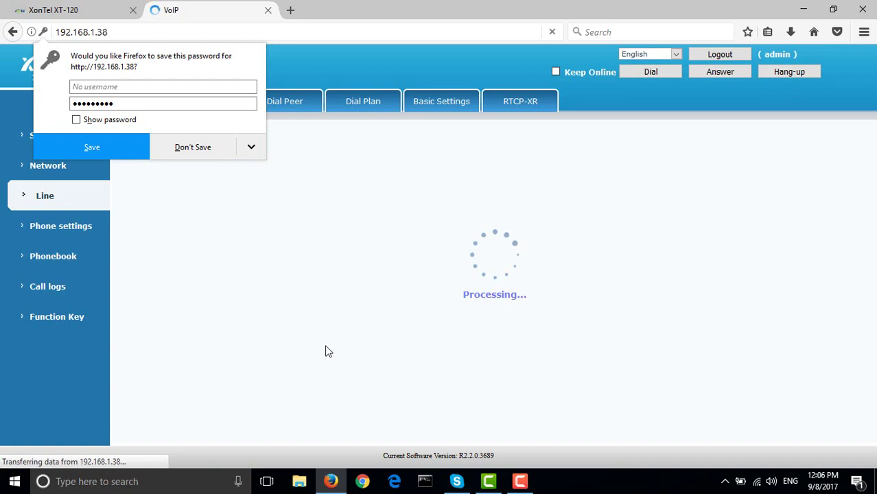
left_click(217, 155)
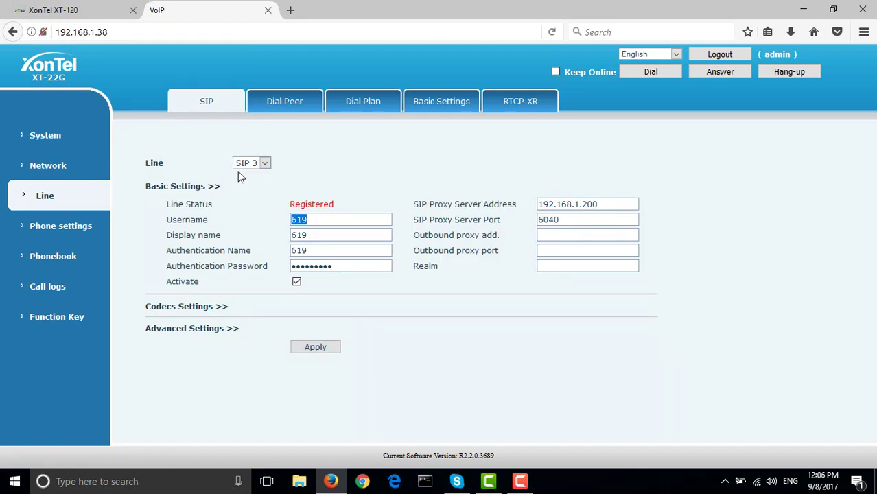
Replace the SIP 3 line's proxy server address with the public IP 185.36.179.9.
left_click(316, 219)
left_click(553, 220)
double_click(553, 220)
left_click(559, 221)
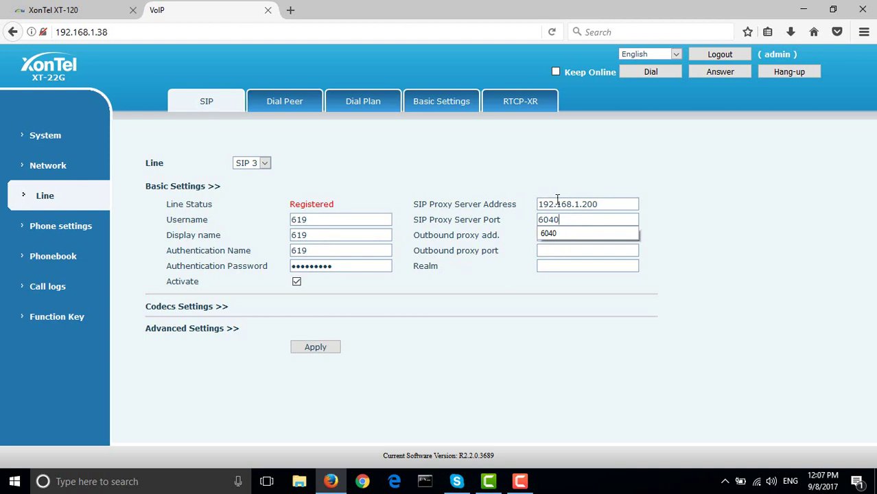
left_click_drag(606, 204, 510, 197)
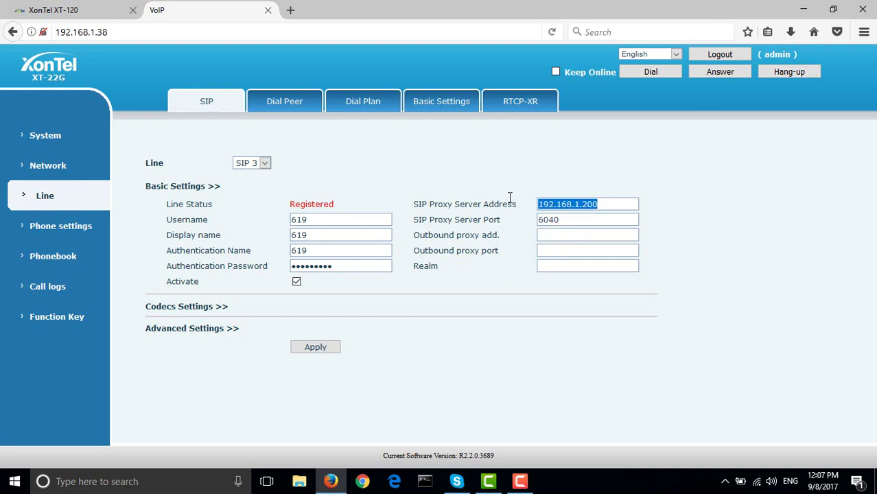
type("185.36.")
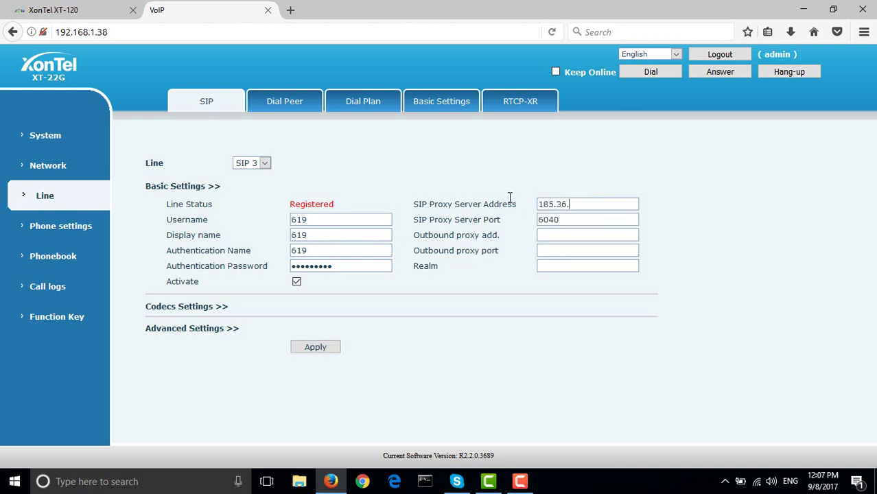
type("179.9")
Try the domain name kuwait.kontel.net as the SIP proxy server address, and clear the field.
triple_click(568, 204)
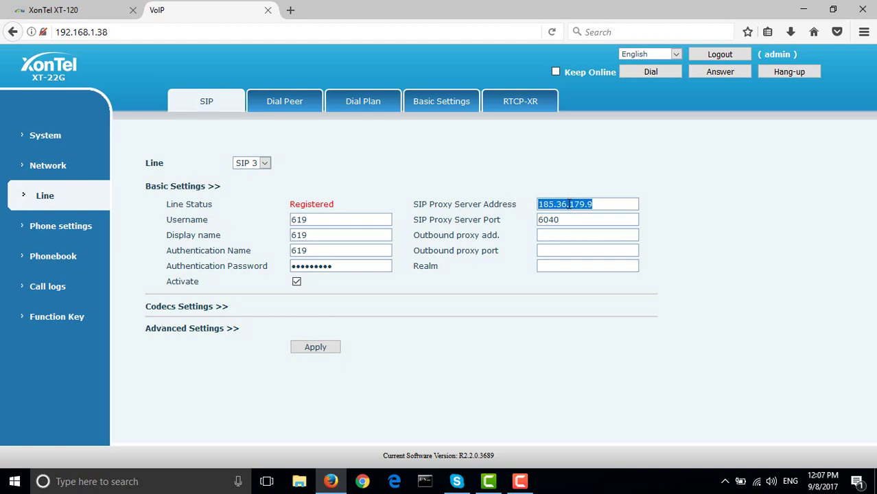
type("kuwait")
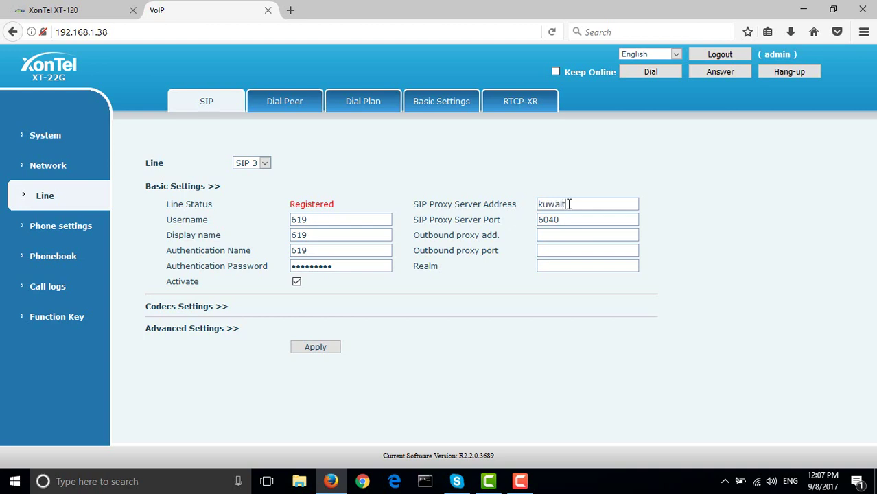
type(".kontel.net")
left_click_drag(627, 203, 456, 202)
key("BackSpace")
Find Notepad through the Windows search and open it with a blank document.
left_click(98, 480)
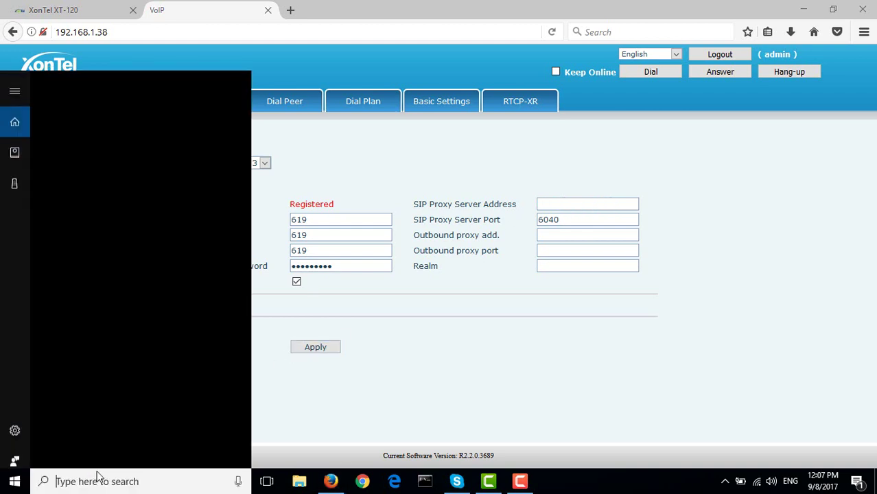
type("note")
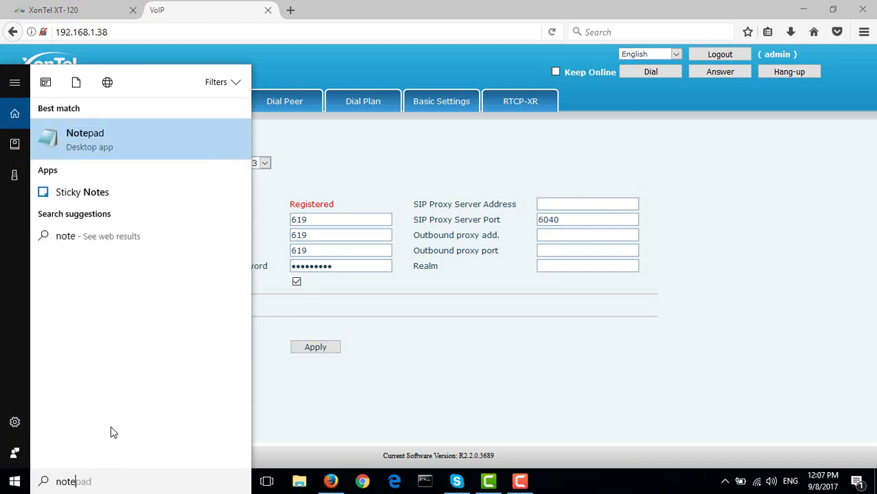
left_click(87, 140)
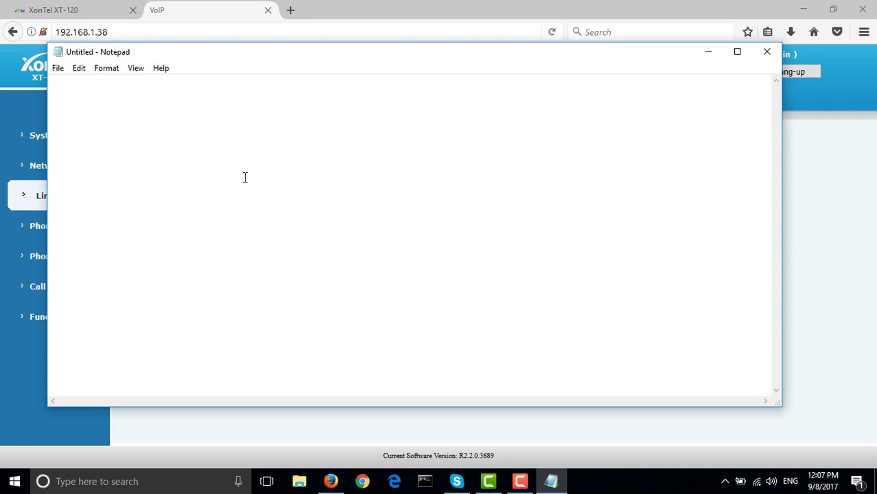
Write the note "Domain: PUPLIC IP OR DYnamic DNS:6040" in Notepad and highlight its port number.
type("Domain")
type(": ")
type("0")
key("BackSpace")
type("PULIC")
key("BackSpace")
key("BackSpace")
key("BackSpace")
key("BackSpace")
type("PLIC IP")
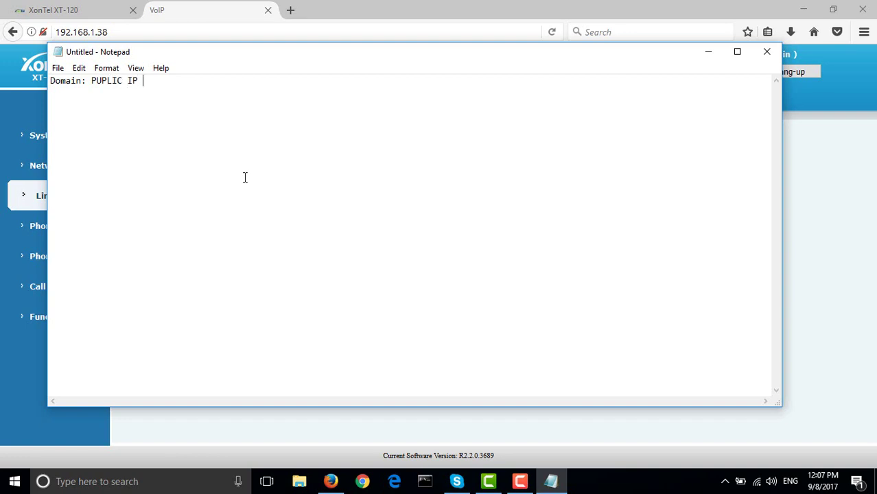
type(" OR DYnamic DNS")
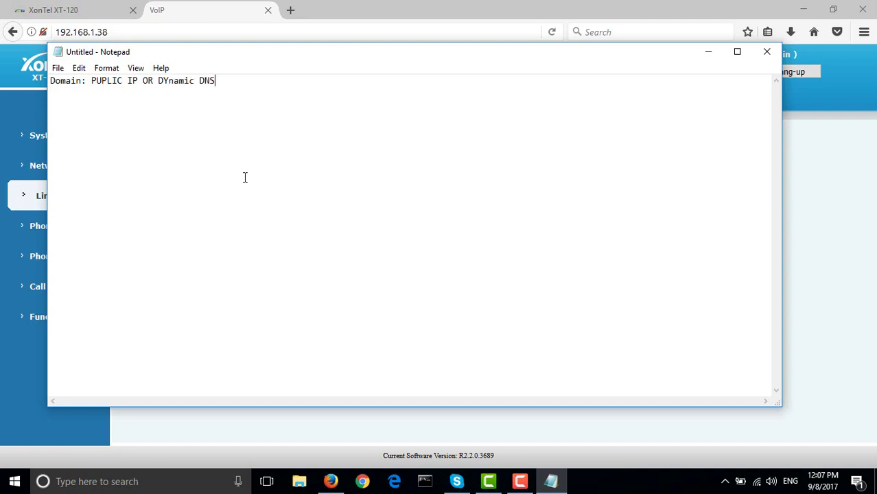
type(":6040")
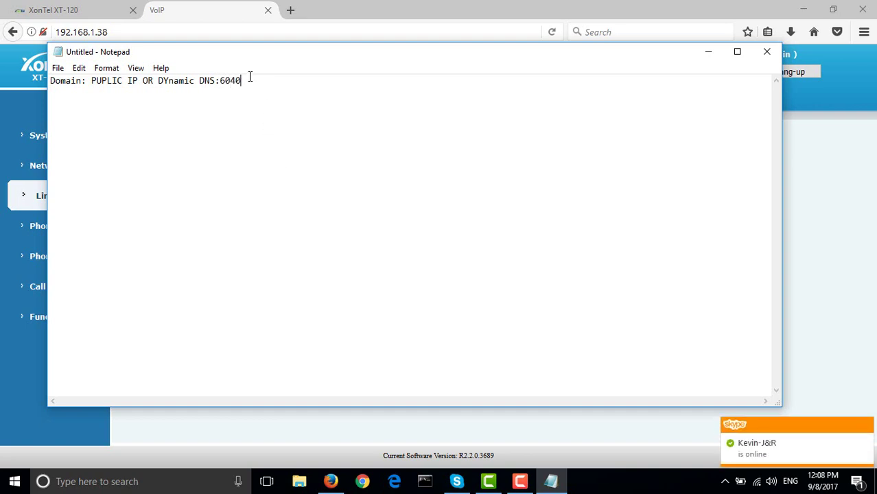
left_click_drag(242, 80, 220, 81)
left_click(251, 82)
Add the lines "TRASPORT:TLS" and "185.36.179.9:6040" below the domain note, separated by blank lines.
key("Return")
key("Return")
type("TRASPORT:TLS")
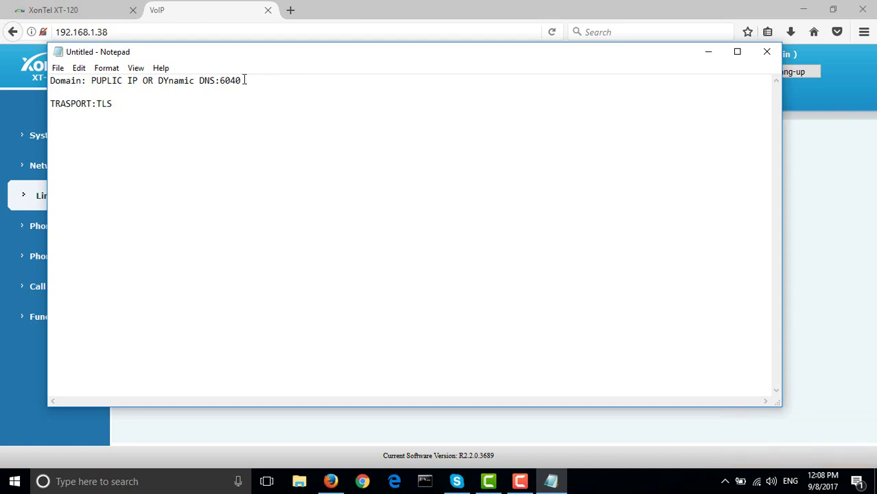
key("Return")
key("Return")
type("185.36.179.9:6040")
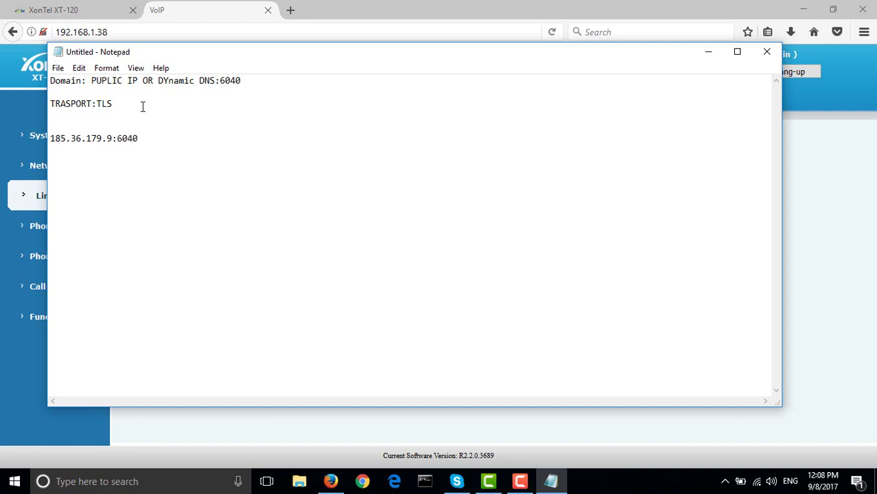
Remove the port from the 185.36.179.9 line and add separate lines reading "TLS" and "5060" below it.
left_click_drag(147, 140, 113, 139)
key("Delete")
type("44")
key("BackSpace")
key("BackSpace")
type("TLS")
key("Return")
key("Return")
type("5060")
Append ":6040" to the 185.36.179.9 line and highlight the port number.
double_click(62, 180)
left_click(123, 141)
type(":")
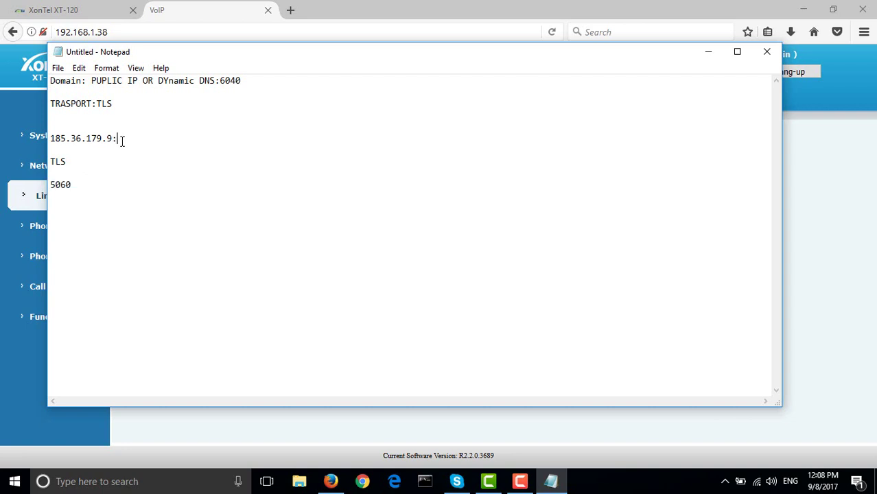
type("6040")
left_click_drag(144, 140, 120, 141)
left_click(121, 142)
left_click_drag(145, 135, 122, 134)
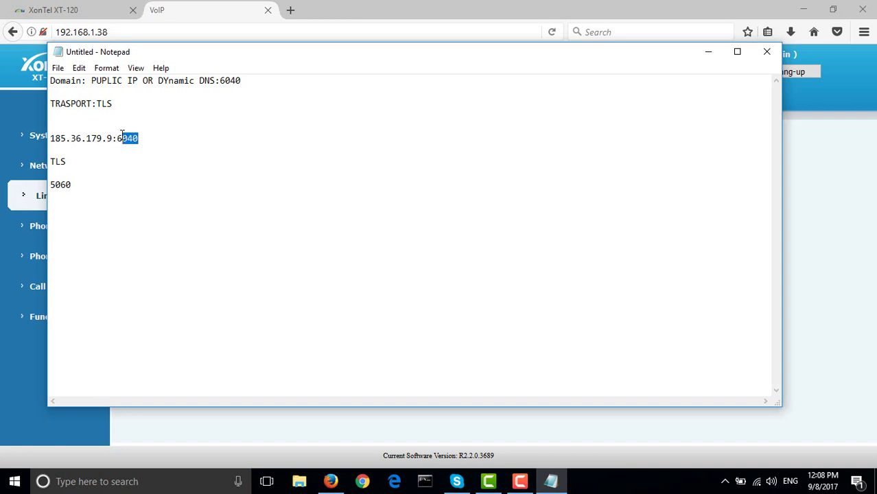